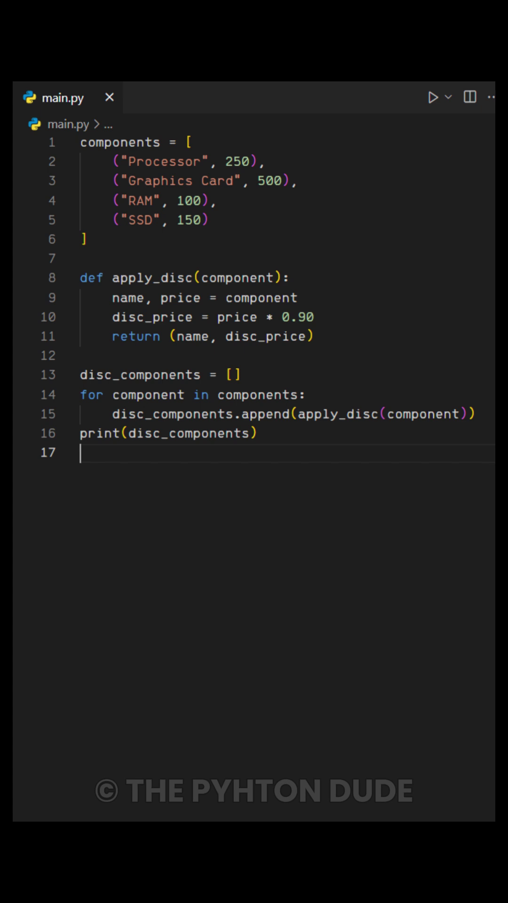
Step: Run python main.py in the terminal to show the discounted prices, then clear the output
key("ctrl+grave")
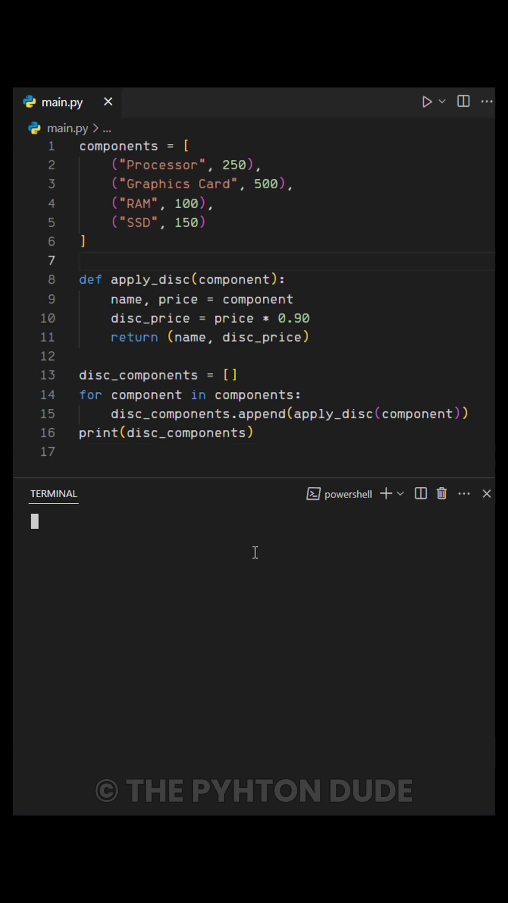
type("python main.py")
key("Return")
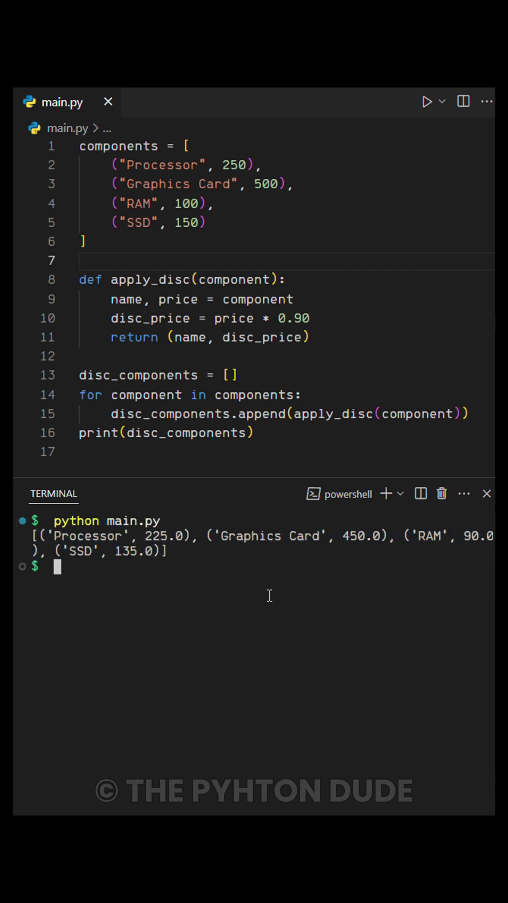
key("ctrl+l")
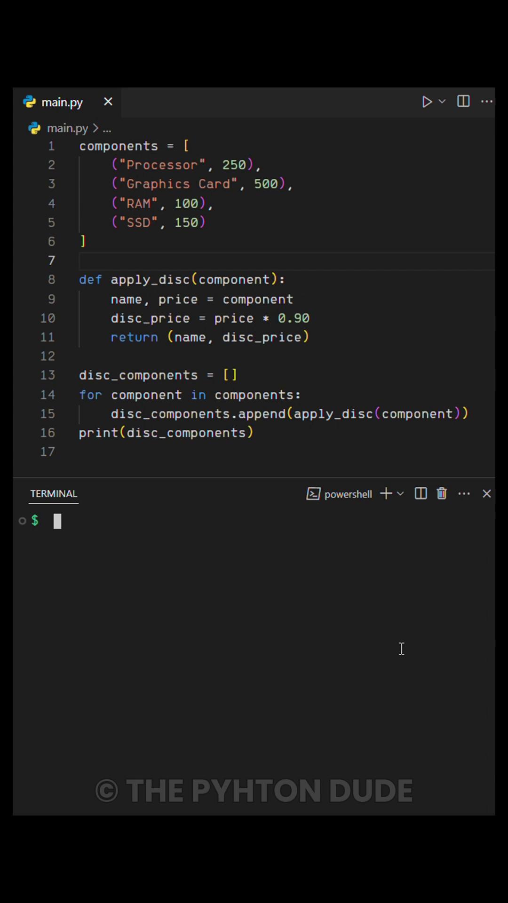
Step: Replace the loop on lines 13–16 with disc_components = map(apply_disc, components) and print(disc_components)
left_click_drag(256, 477, 250, 750)
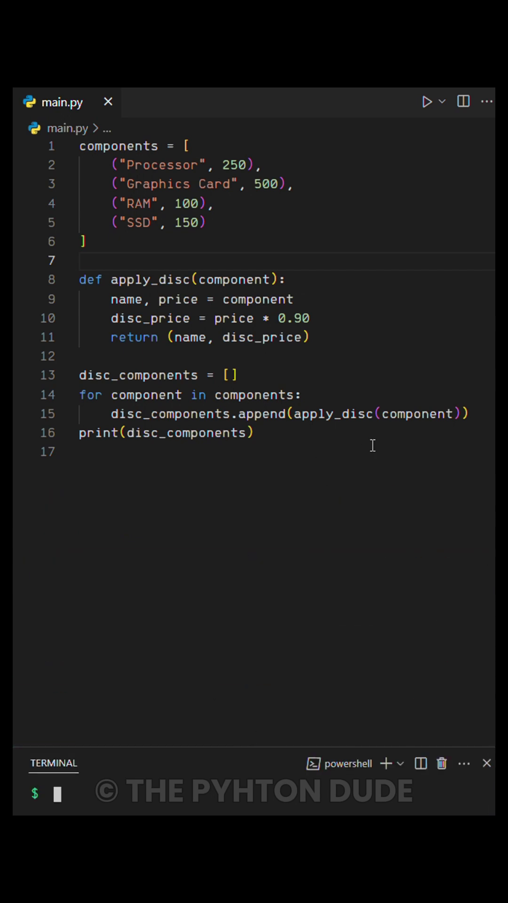
left_click_drag(254, 424, 225, 377)
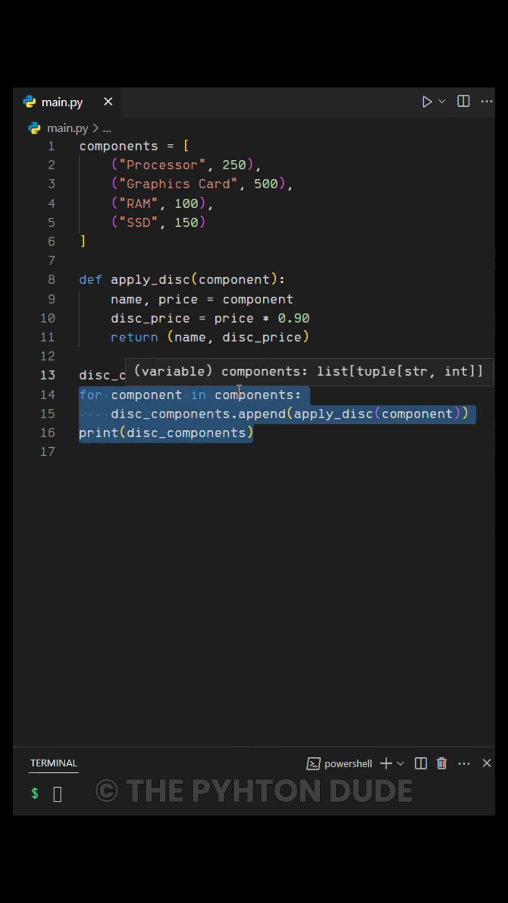
type("map(apply_disc, compon")
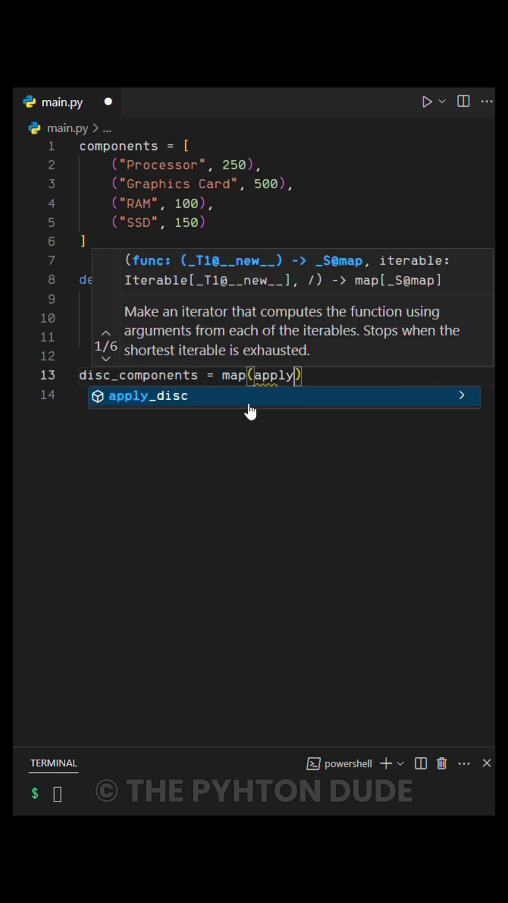
key("Tab")
type(", compon")
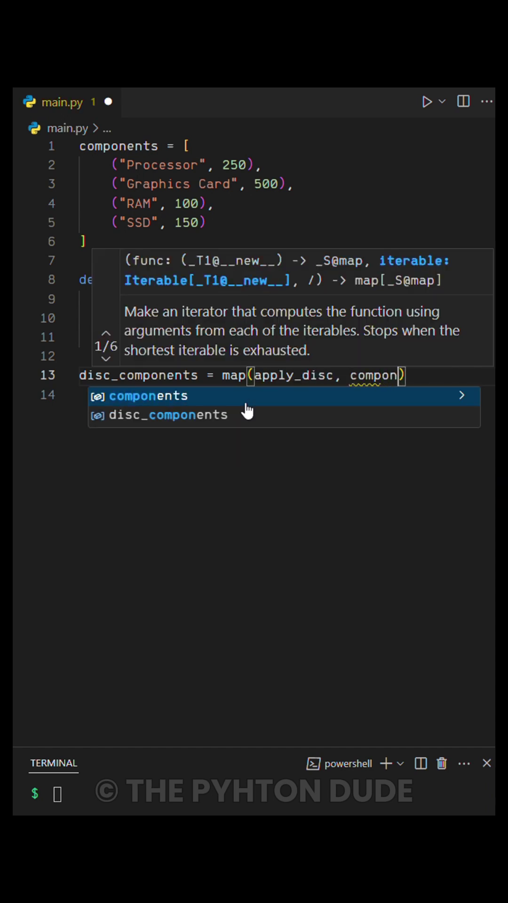
key("Tab")
left_click(462, 385)
key("Return")
key("Return")
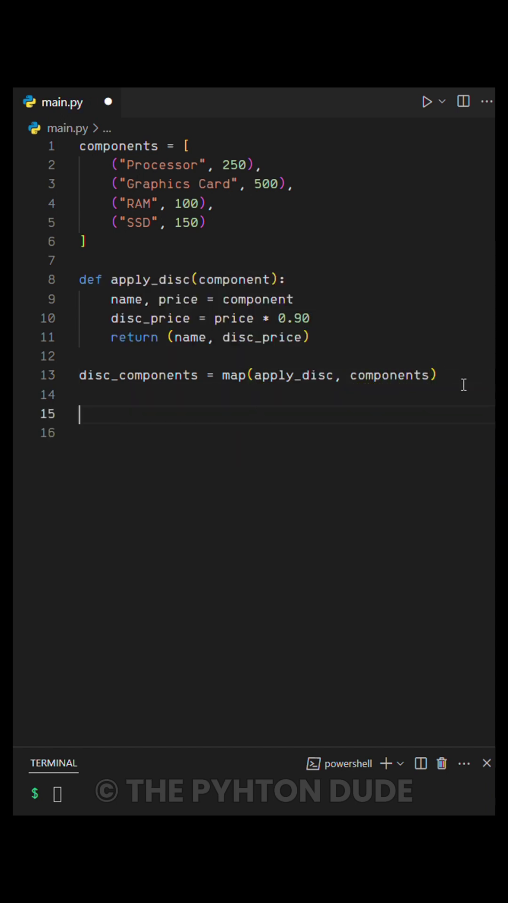
type("print(dis")
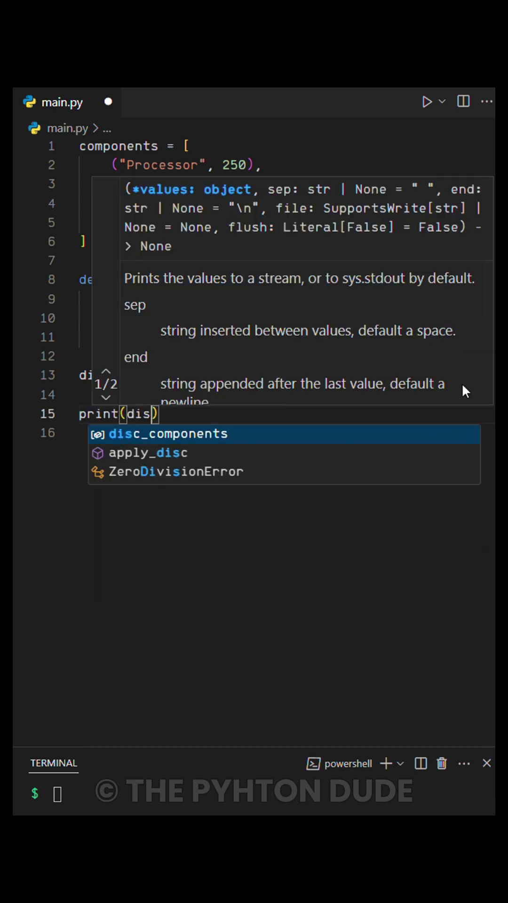
key("Tab")
left_click(389, 416)
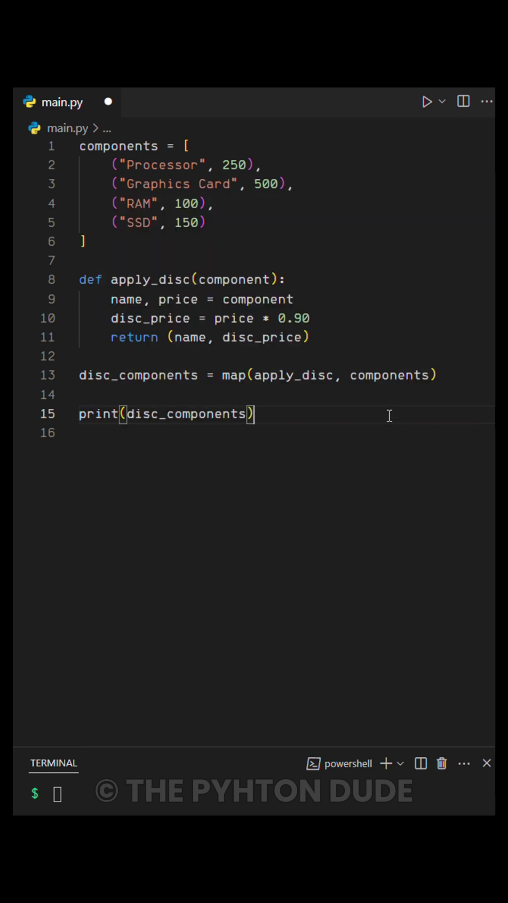
Step: Save main.py and run it, showing the printed map object in the terminal
key("ctrl+s")
left_click_drag(222, 746, 239, 467)
type("python main.py")
key("Return")
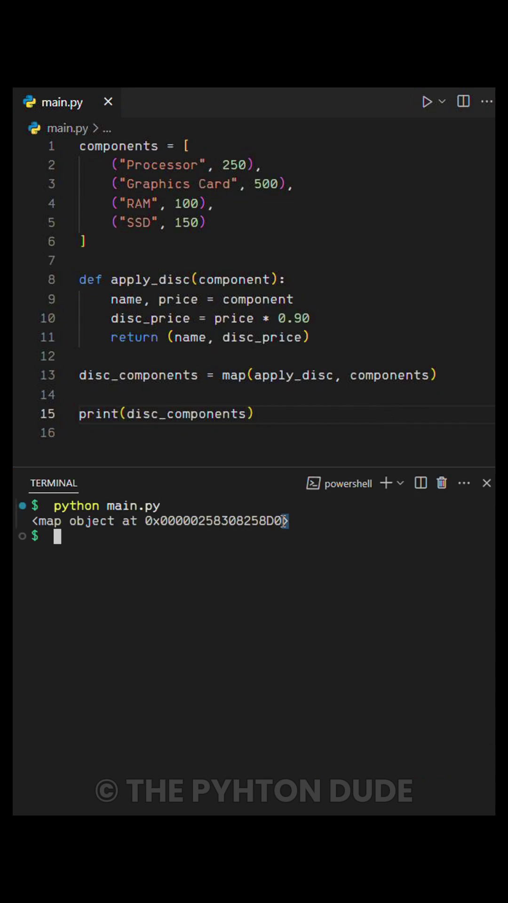
triple_click(285, 522)
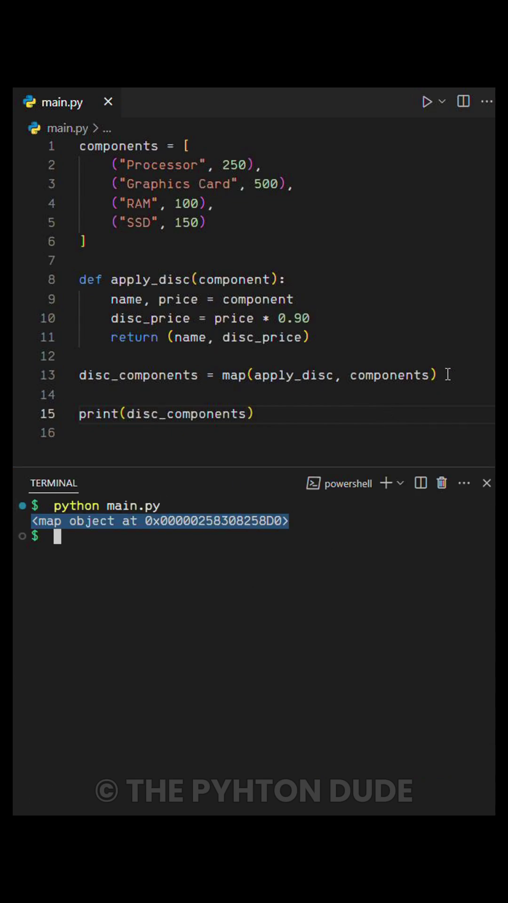
Step: Wrap the map(apply_disc, components) call on line 13 in list() and save main.py
left_click_drag(447, 375, 222, 375)
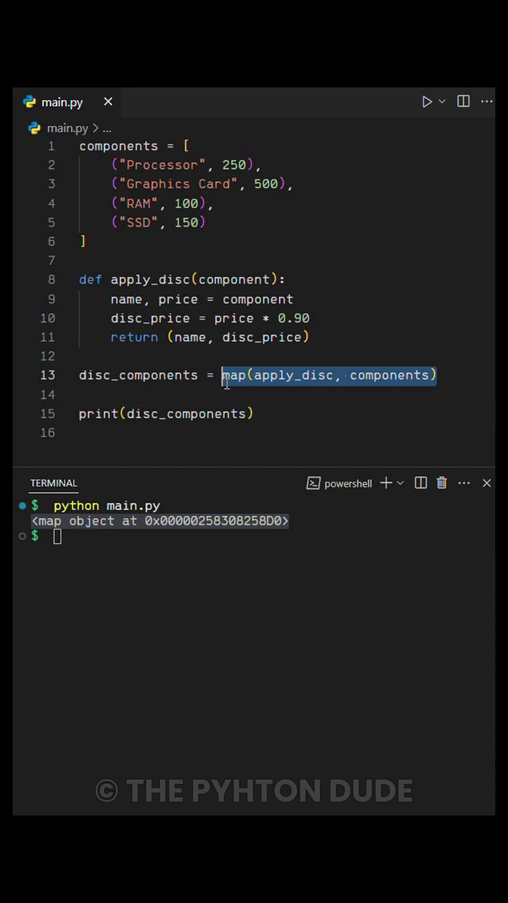
key("BackSpace")
type("list(")
type("map(apply_disc, components)")
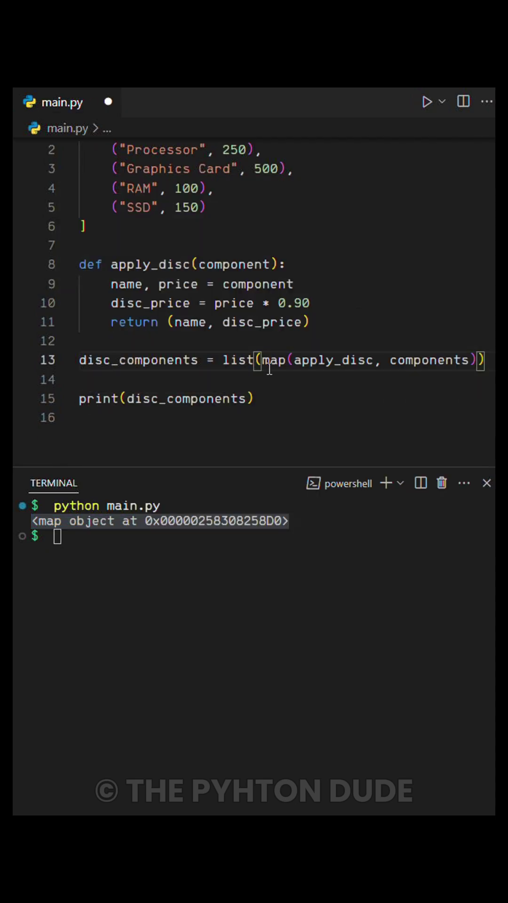
key("ctrl+s")
Step: Rerun python main.py and check the discounted results, such as Processor 225.0
left_click(335, 587)
key("Up")
key("Return")
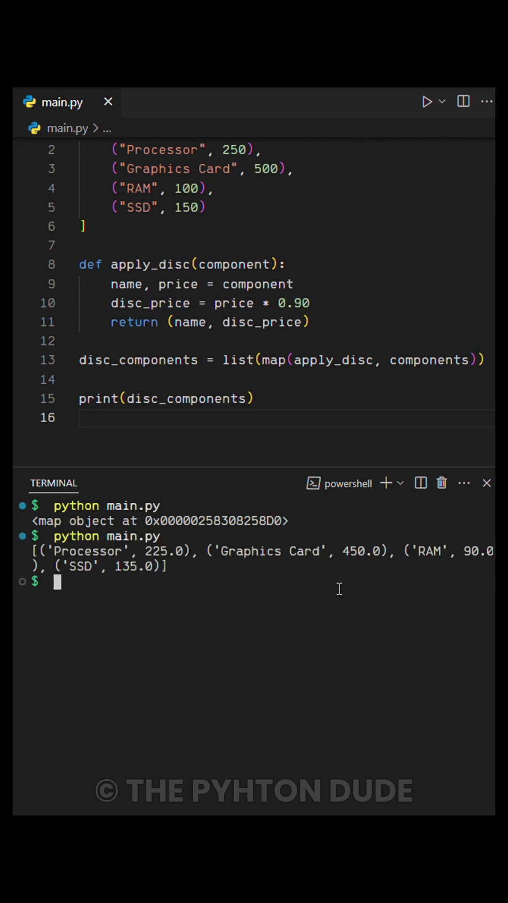
left_click_drag(191, 551, 39, 555)
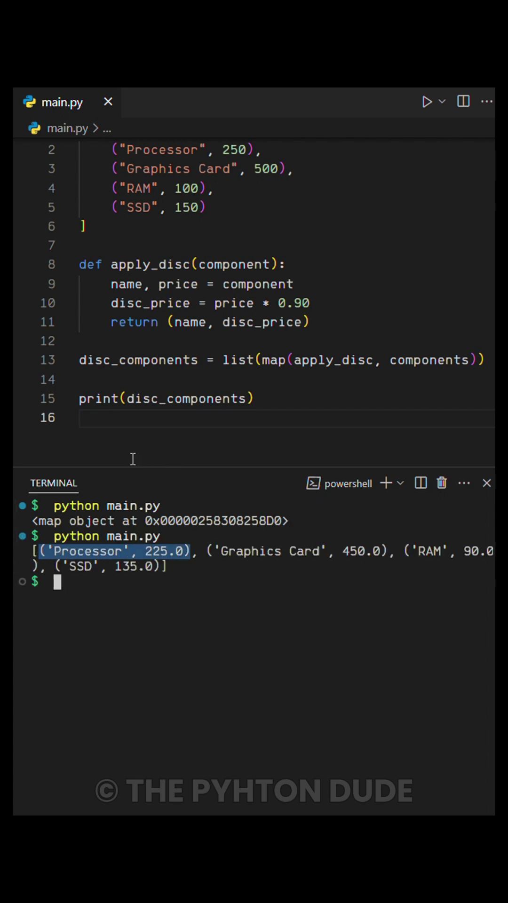
left_click(170, 566)
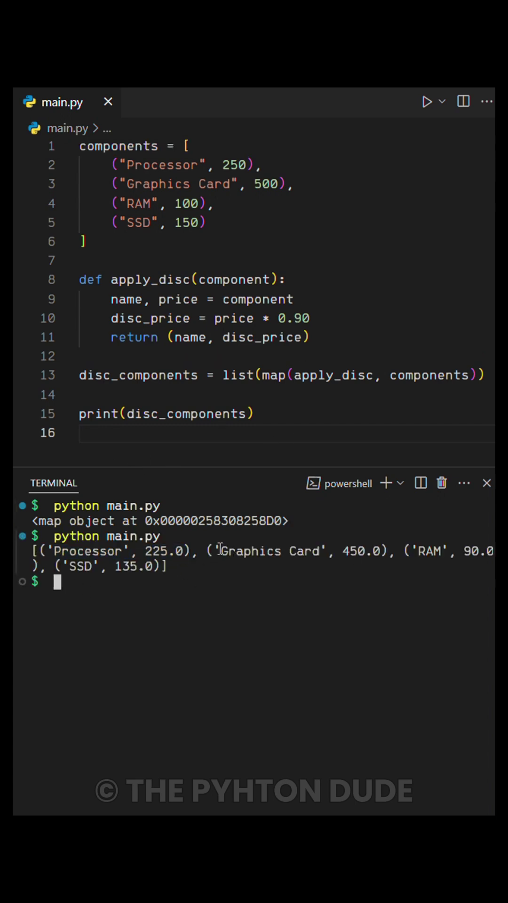